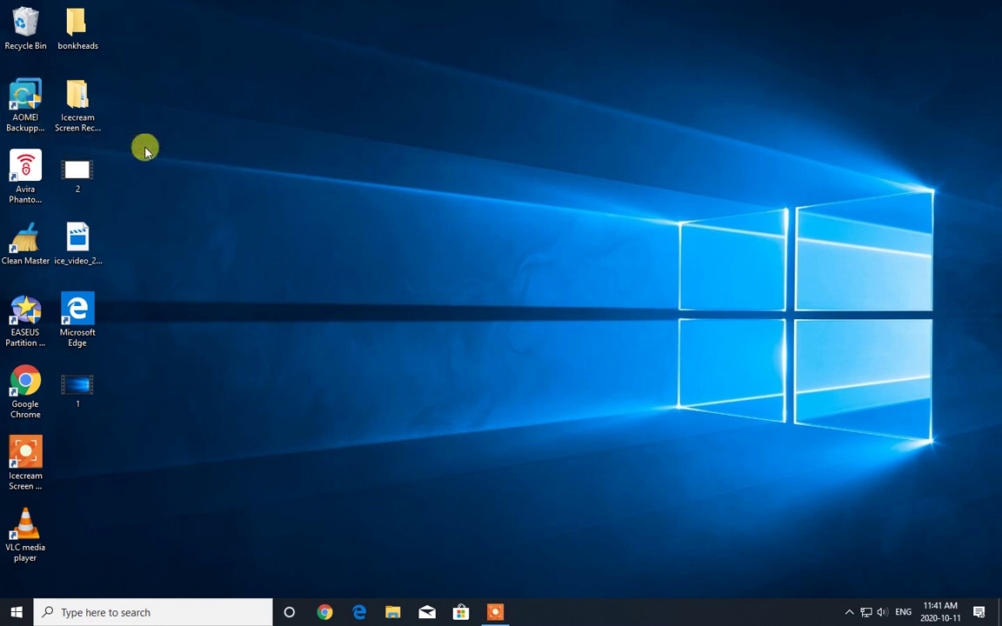
Step: Launch AOMEI Backupper from the desktop and go to its Backup page
{"action": "double_click", "coordinate": [24, 97]}
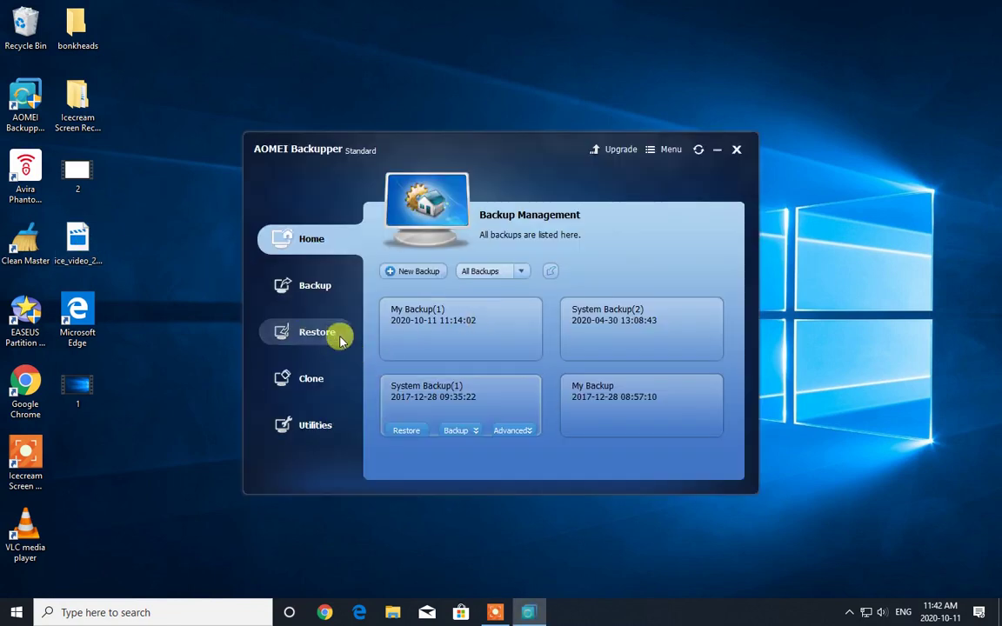
{"action": "left_click", "coordinate": [321, 290]}
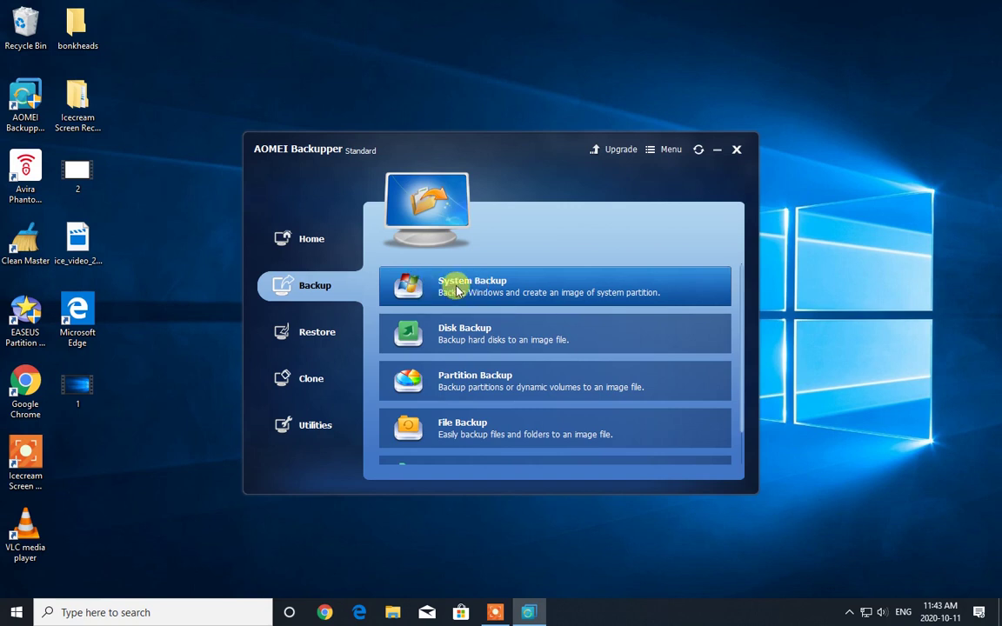
Step: Start a System Backup with System Reserved and C: as sources, widening the Name column
{"action": "left_click", "coordinate": [456, 291]}
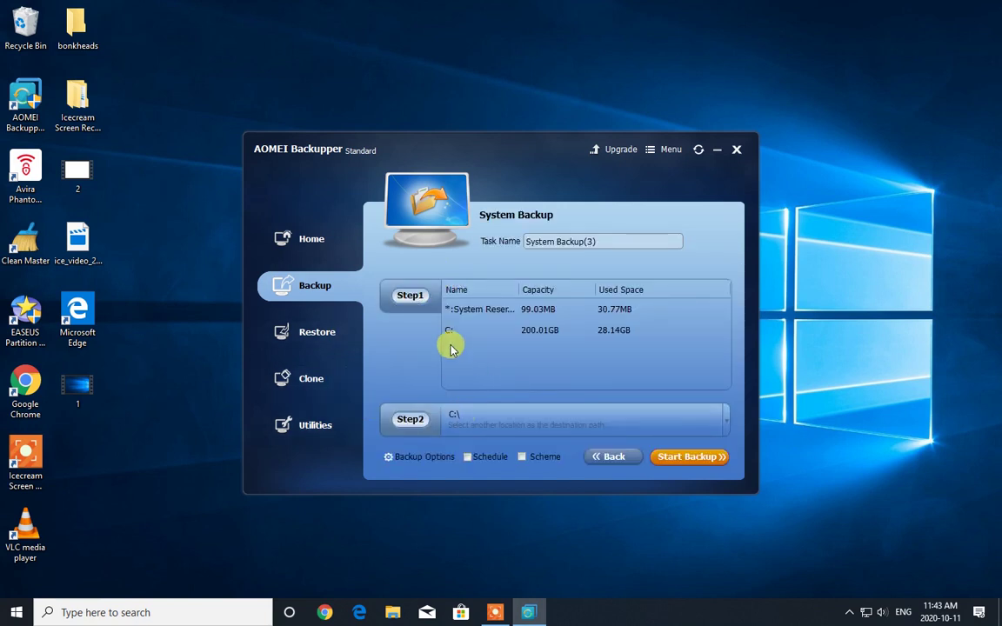
{"action": "left_click", "coordinate": [510, 312]}
{"action": "left_click", "coordinate": [503, 329]}
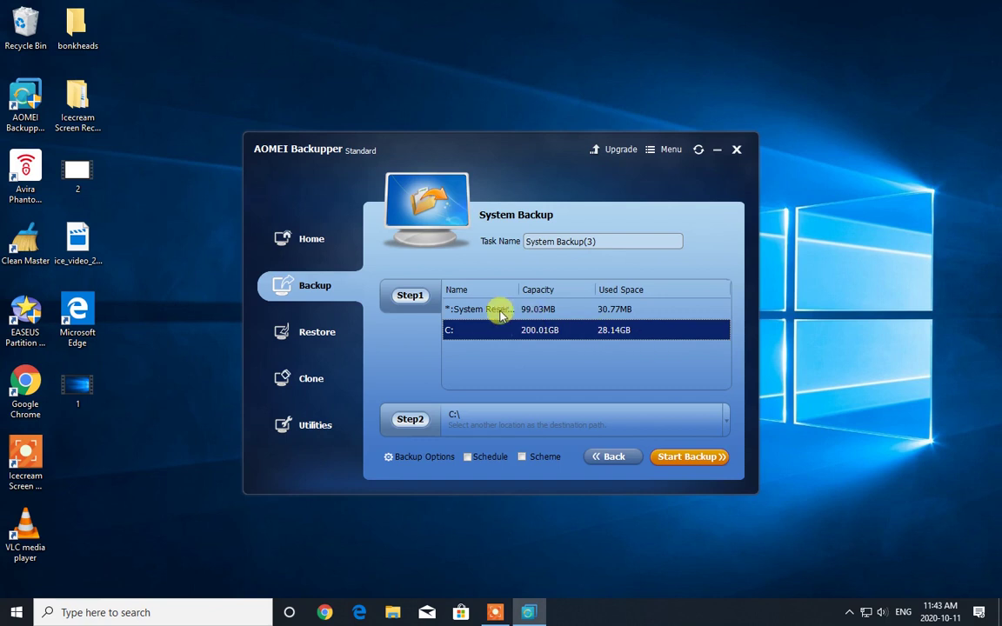
{"action": "left_click_drag", "start_coordinate": [519, 290], "coordinate": [569, 287]}
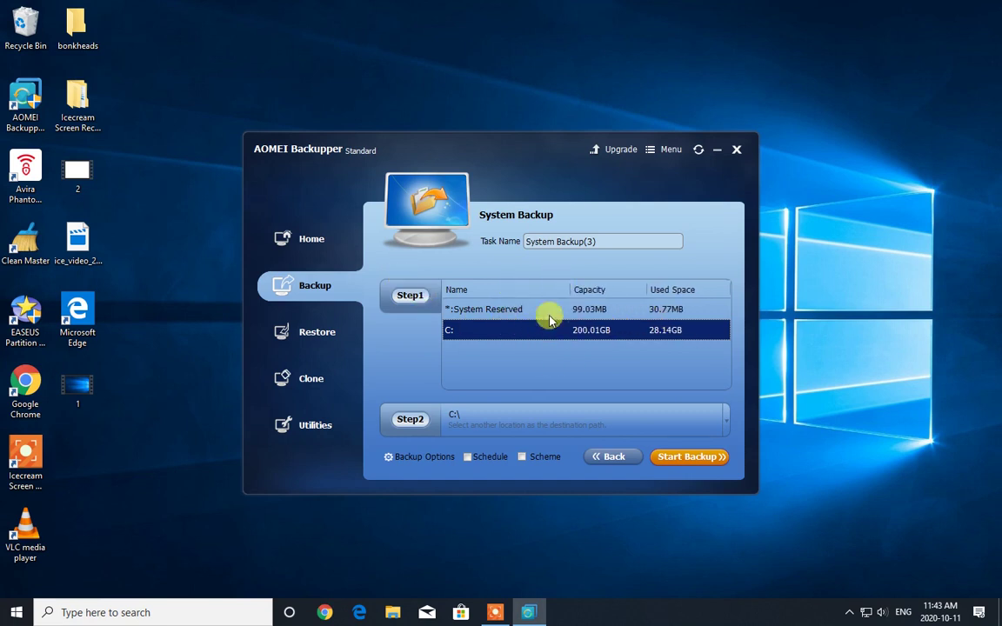
Step: Create a 'System Backup' folder on Local Disk (E:) and set it as the backup destination
{"action": "left_click", "coordinate": [412, 422]}
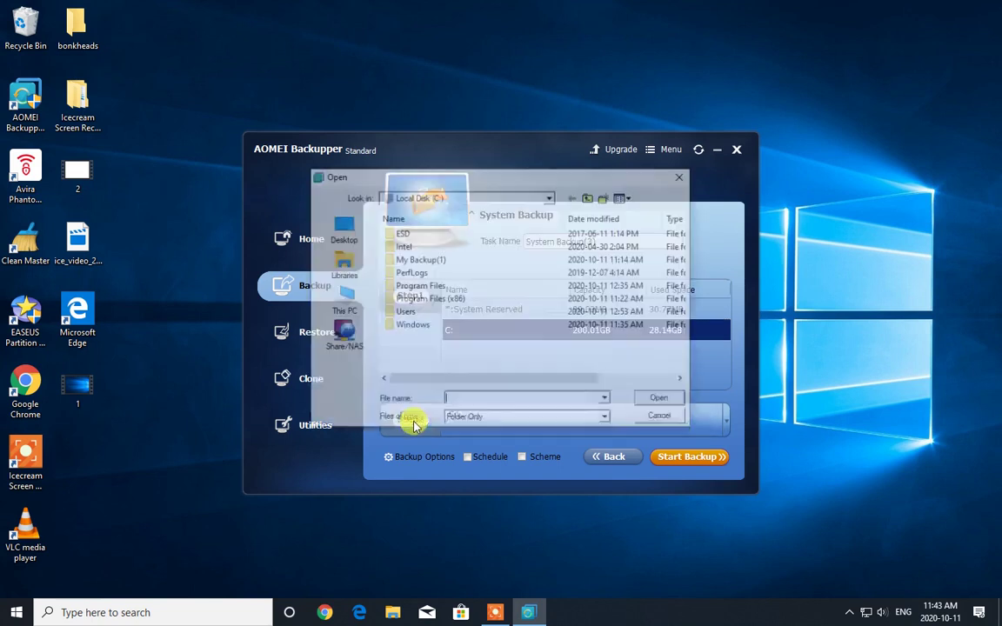
{"action": "left_click", "coordinate": [549, 197]}
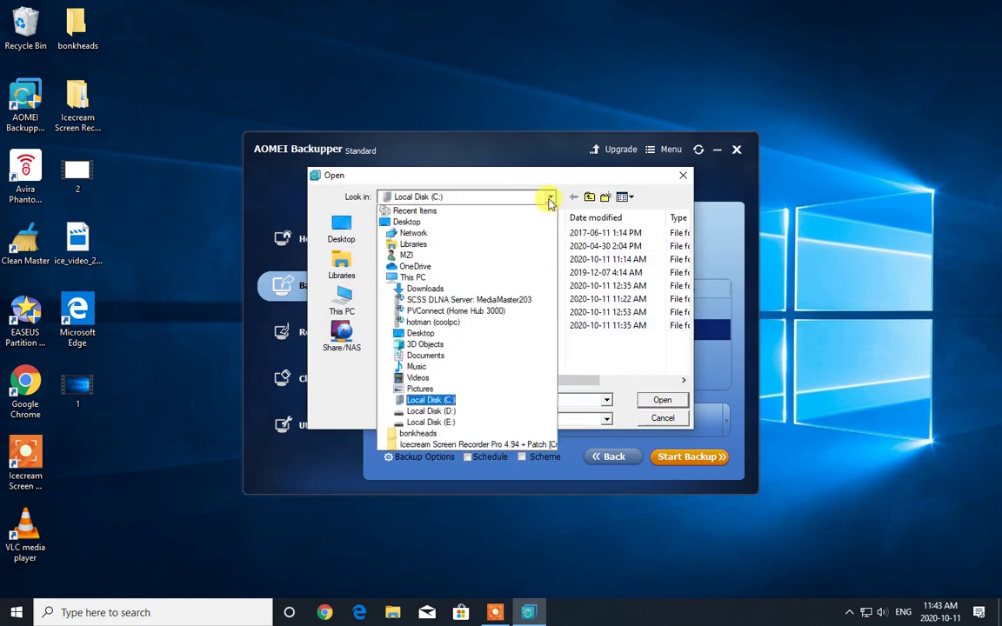
{"action": "left_click", "coordinate": [453, 424]}
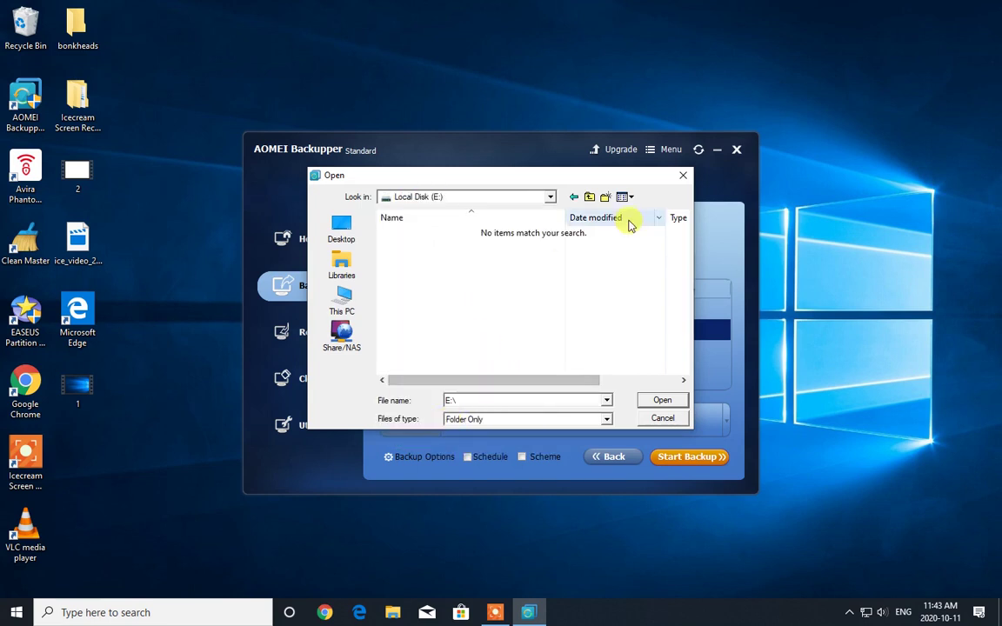
{"action": "left_click", "coordinate": [603, 196]}
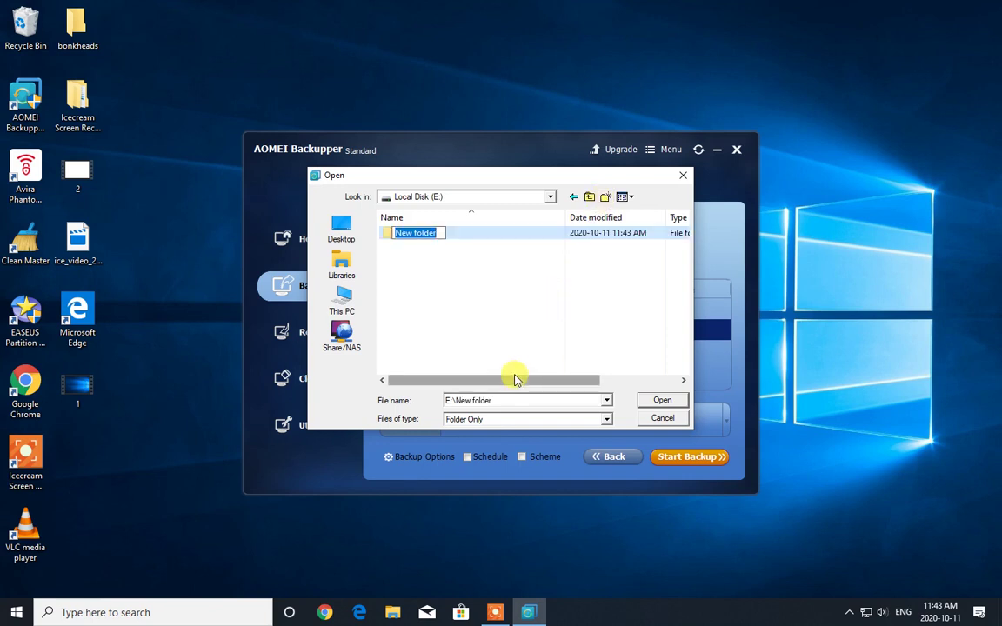
{"action": "key", "text": "BackSpace"}
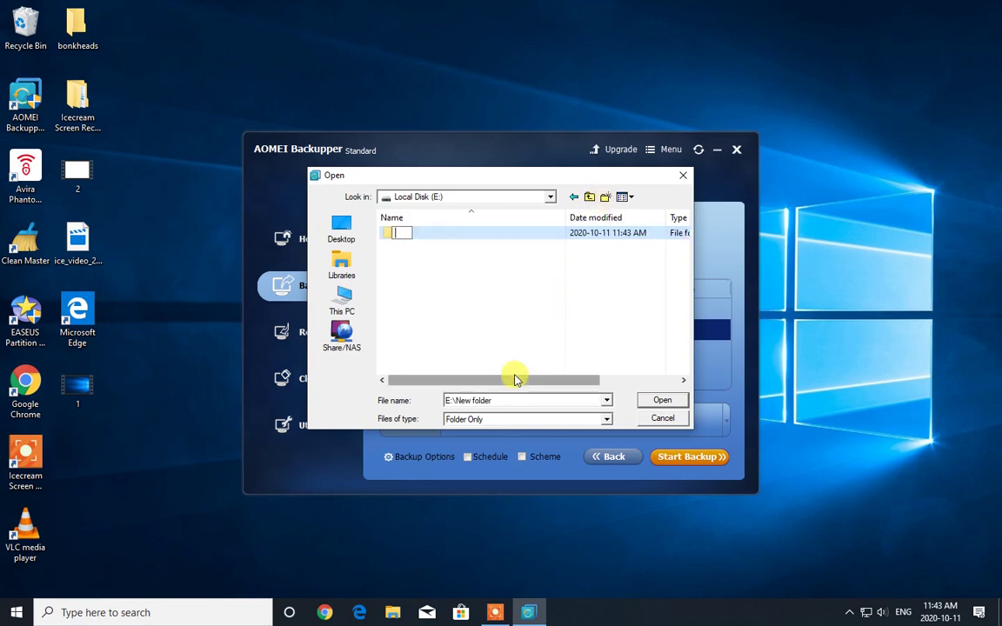
{"action": "type", "text": "System Backup"}
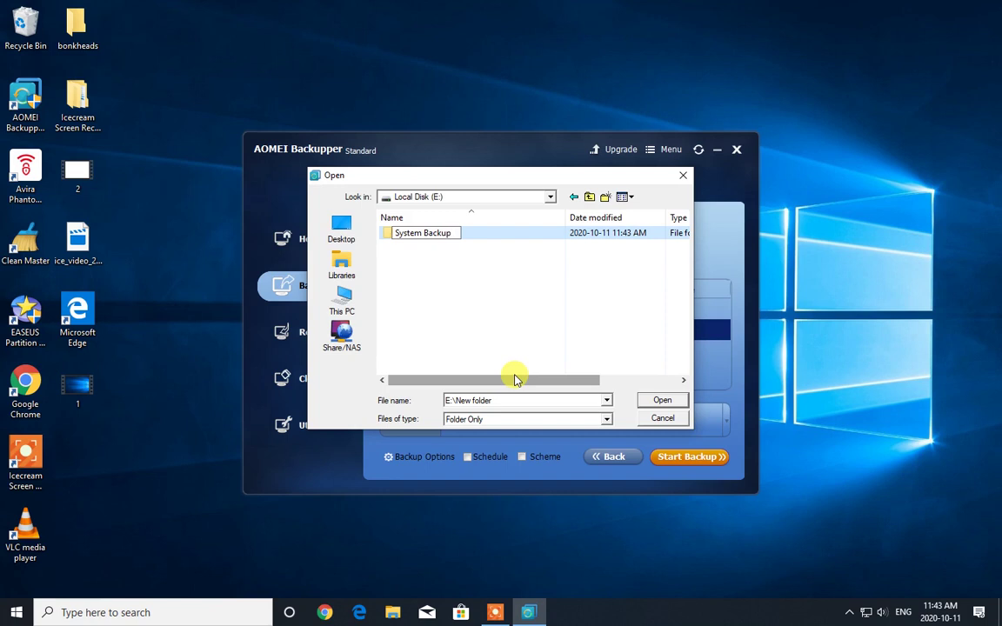
{"action": "left_click", "coordinate": [467, 231]}
{"action": "double_click", "coordinate": [467, 232]}
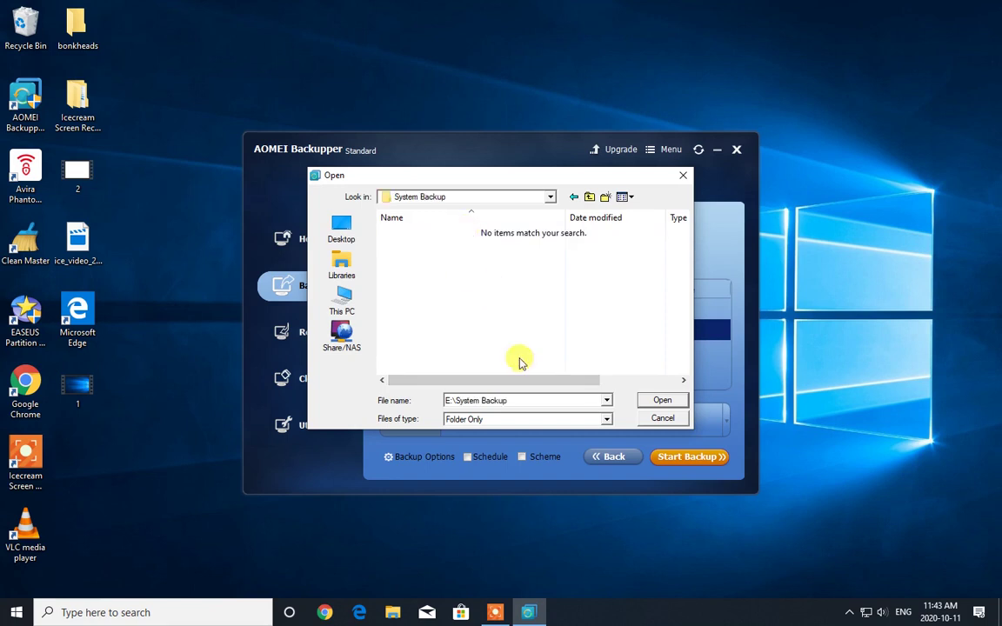
{"action": "left_click", "coordinate": [665, 401]}
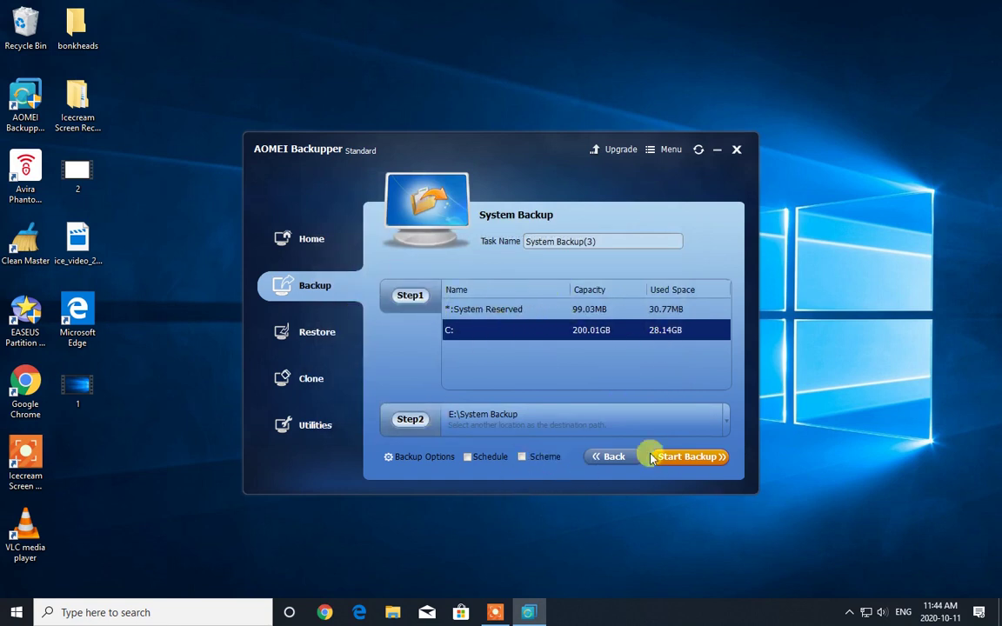
Step: Start the backup and let System Backup(3) run to 100% completion
{"action": "left_click", "coordinate": [680, 459]}
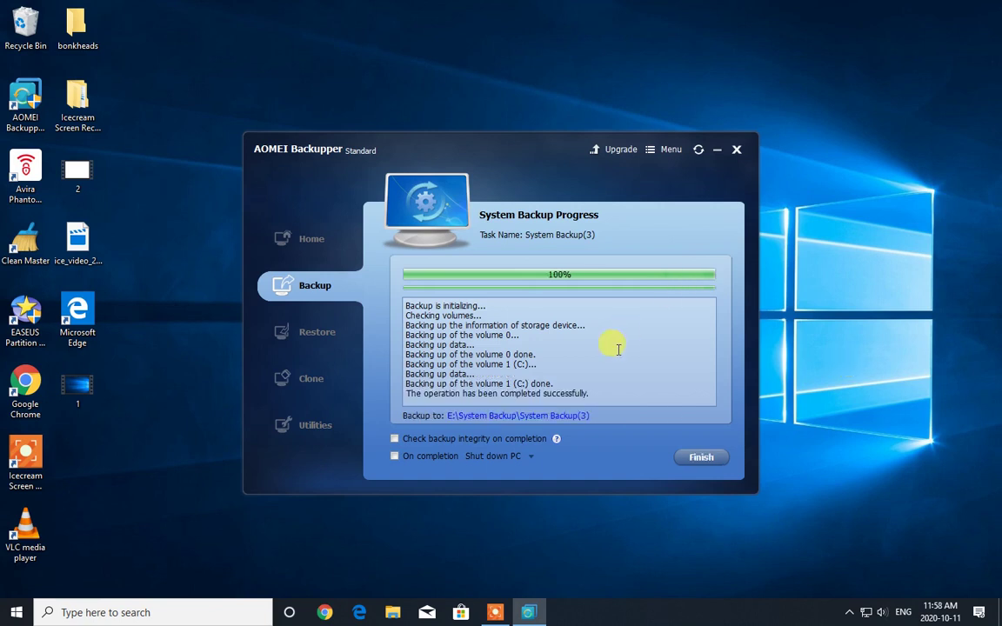
Step: Finish the completed backup and minimize AOMEI Backupper to the desktop
{"action": "left_click", "coordinate": [701, 459]}
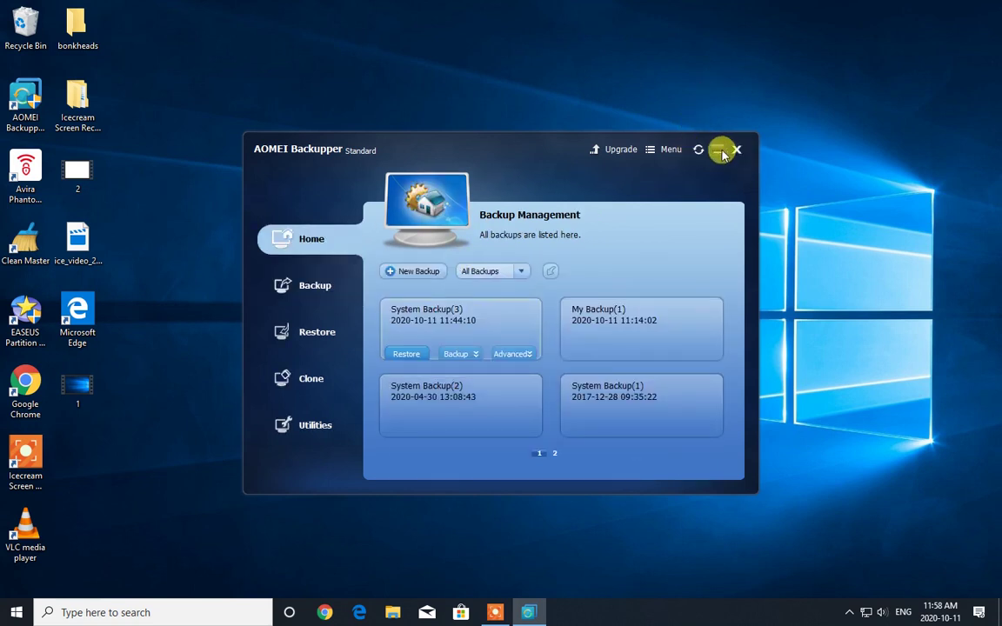
{"action": "left_click", "coordinate": [719, 151]}
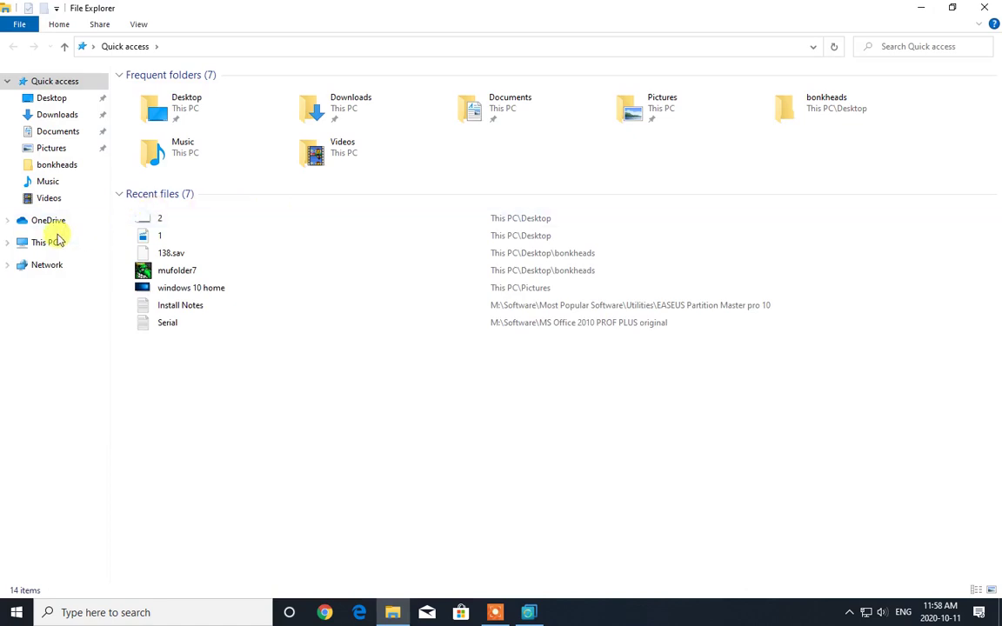
Step: Open E:\System Backup\System Backup(3) and widen Size to show the 17,331,019 KB image
{"action": "left_click", "coordinate": [45, 243]}
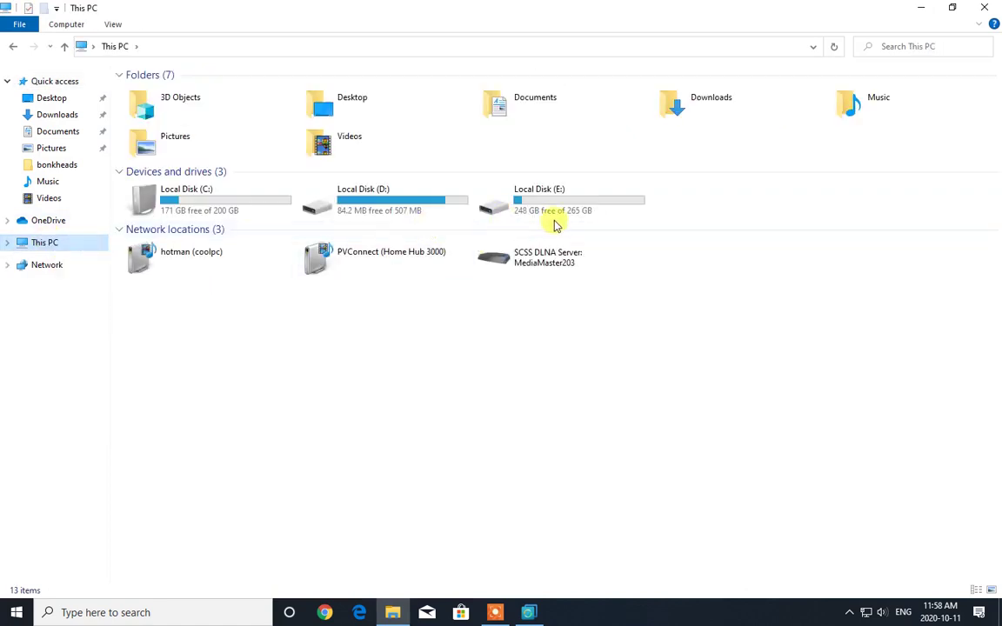
{"action": "double_click", "coordinate": [525, 211]}
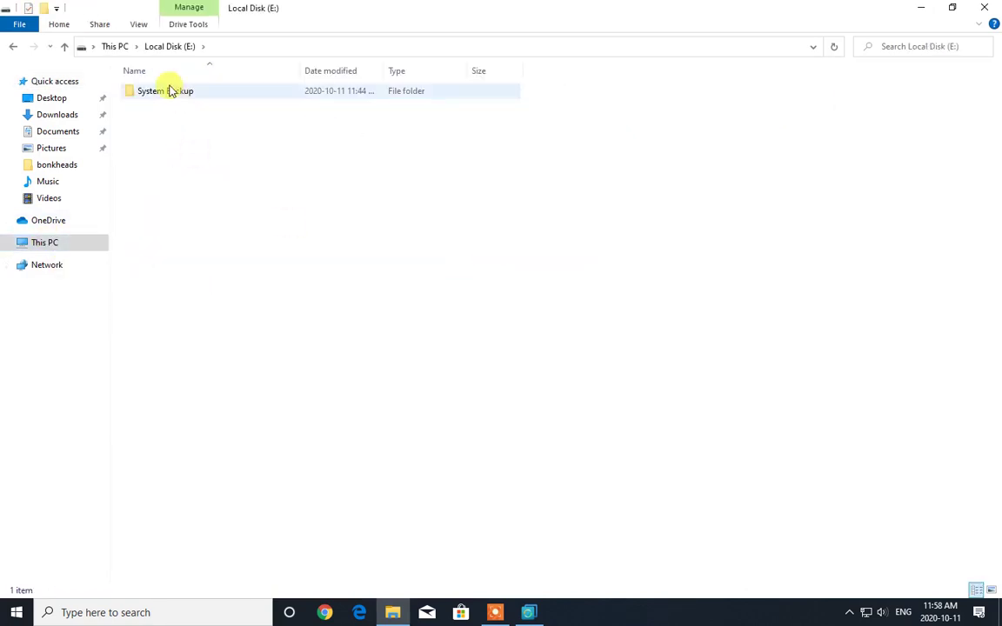
{"action": "left_click", "coordinate": [169, 93]}
{"action": "double_click", "coordinate": [170, 92]}
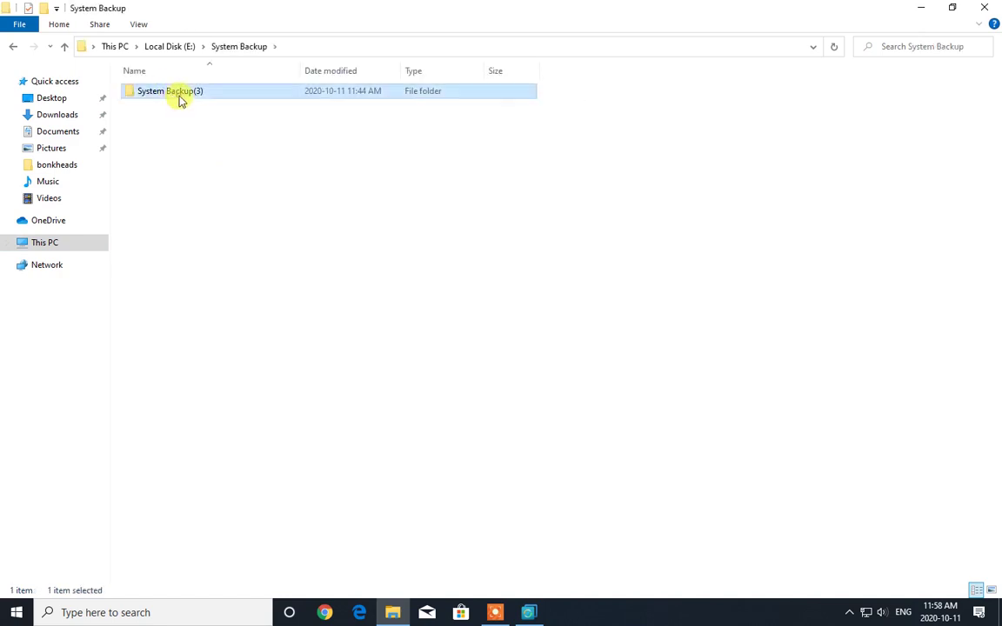
{"action": "double_click", "coordinate": [179, 97]}
{"action": "left_click", "coordinate": [195, 95]}
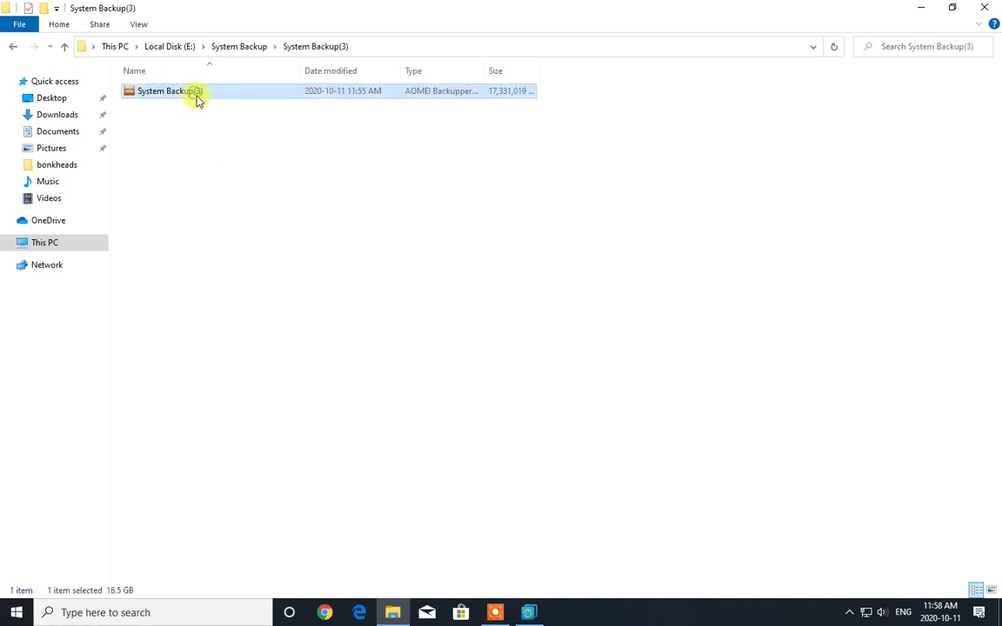
{"action": "left_click_drag", "start_coordinate": [540, 74], "coordinate": [714, 97]}
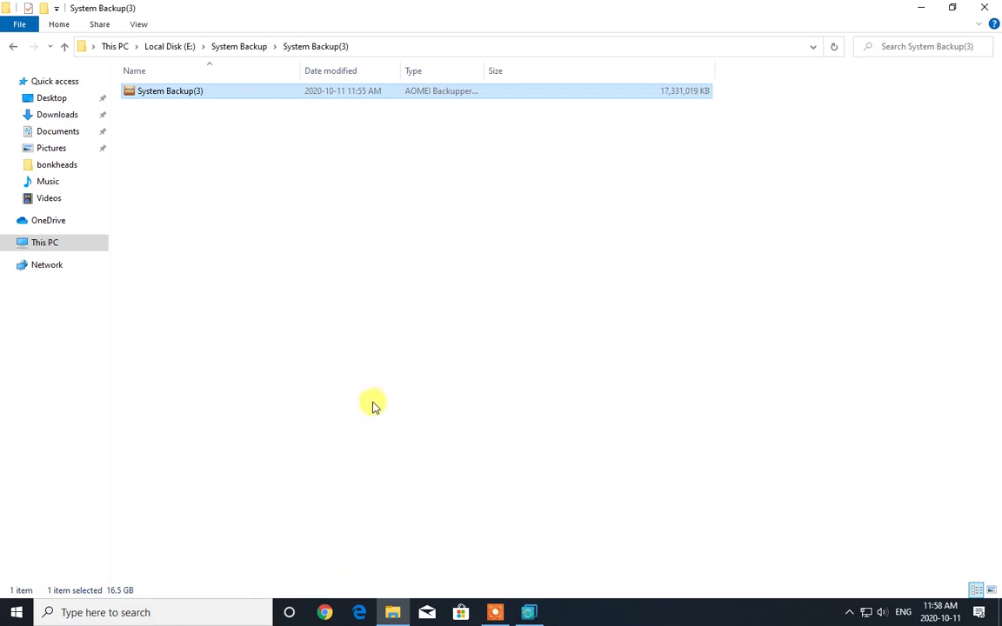
Step: Return to This PC and bring AOMEI Backupper back from the taskbar
{"action": "left_click", "coordinate": [66, 49]}
{"action": "double_click", "coordinate": [66, 48]}
{"action": "left_click", "coordinate": [529, 612]}
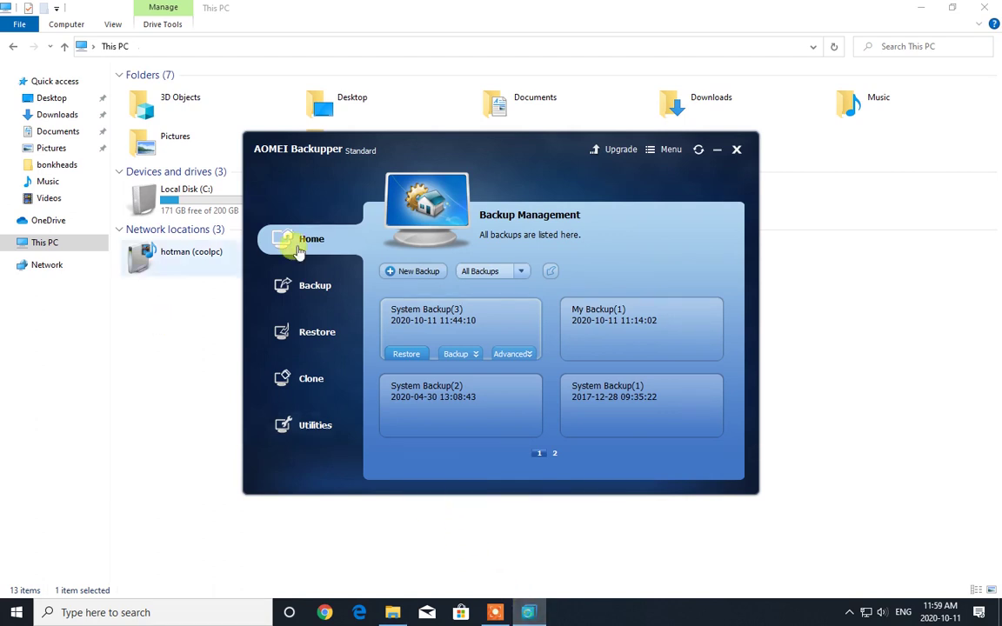
Step: In Restore, load the System Backup(3) image from E:\System Backup
{"action": "left_click", "coordinate": [319, 333]}
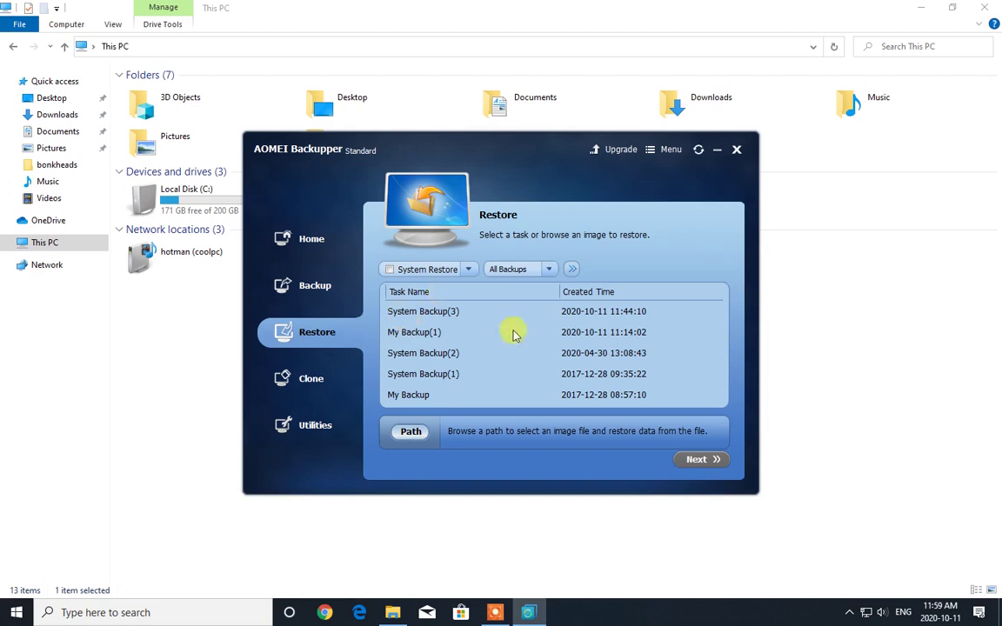
{"action": "left_click", "coordinate": [410, 434]}
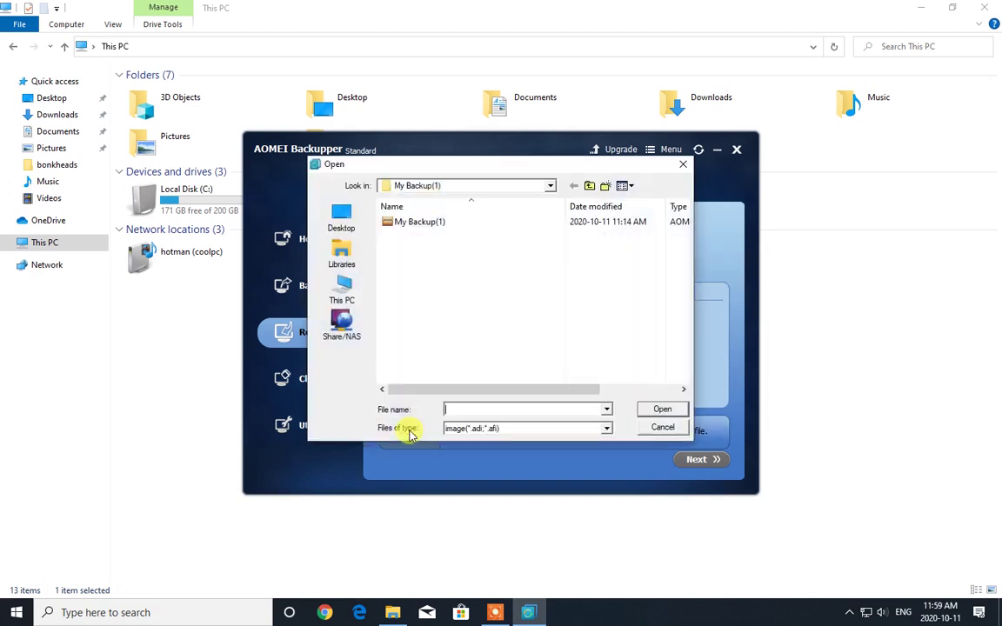
{"action": "left_click", "coordinate": [502, 188]}
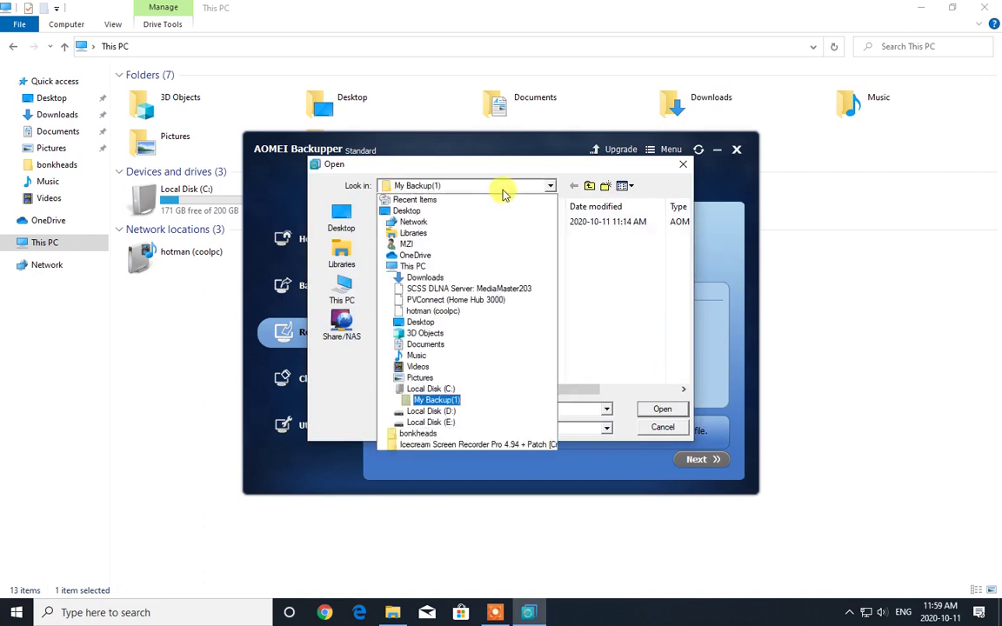
{"action": "left_click", "coordinate": [452, 422]}
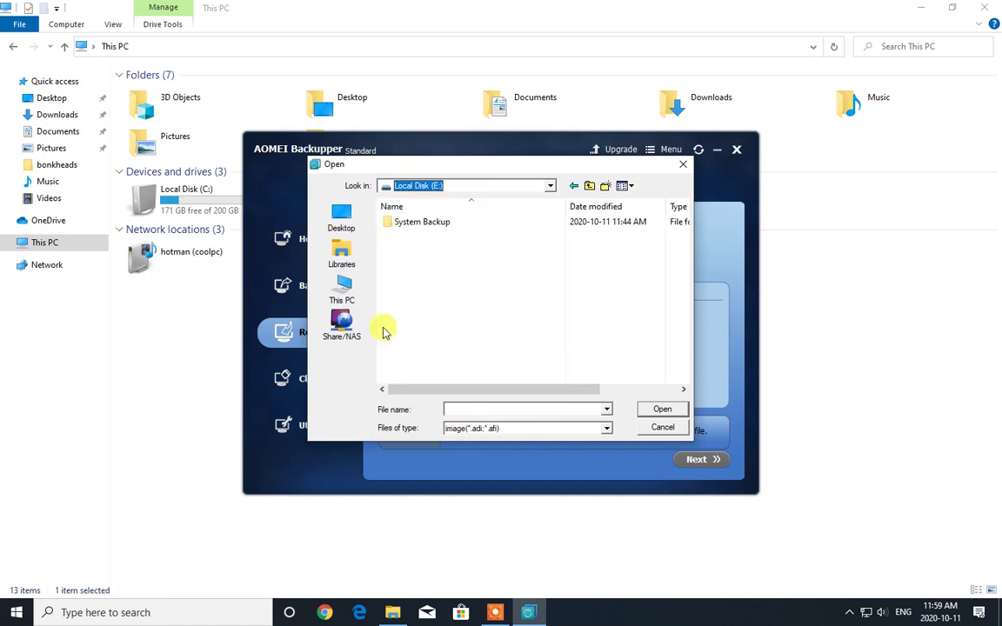
{"action": "double_click", "coordinate": [423, 224]}
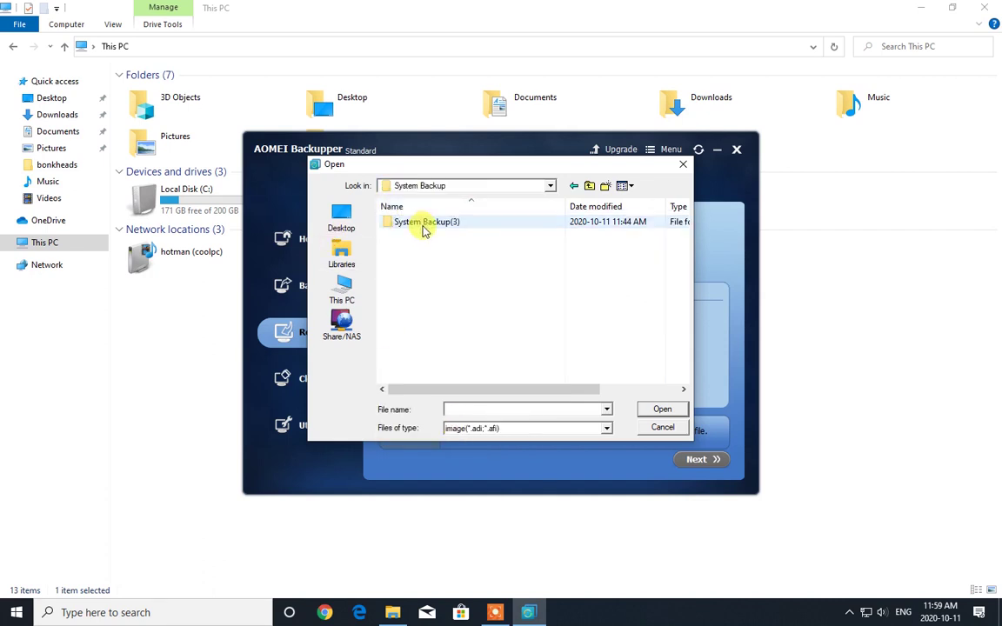
{"action": "double_click", "coordinate": [423, 226]}
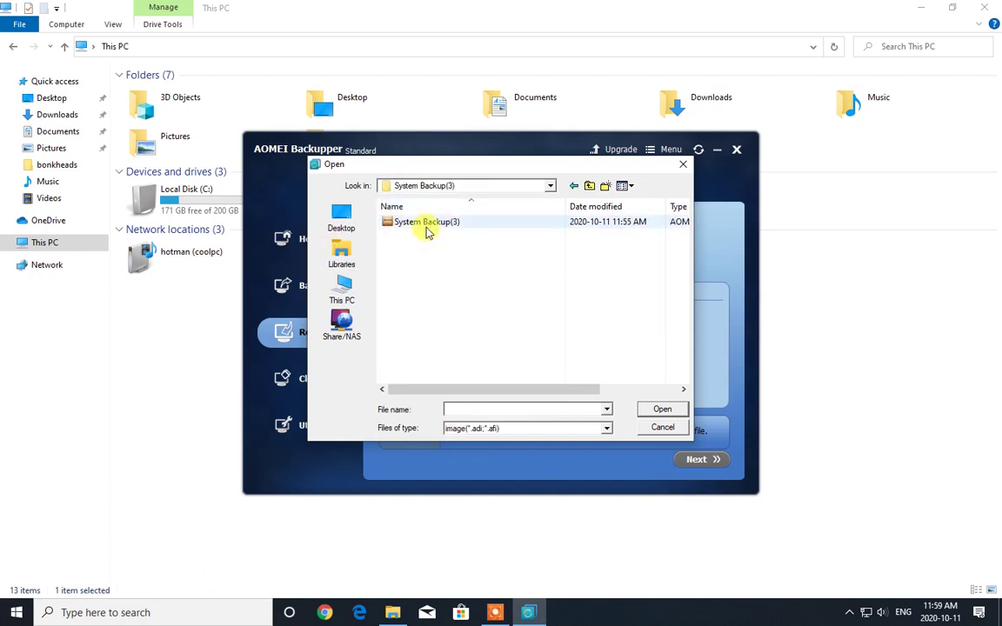
{"action": "left_click", "coordinate": [426, 225]}
{"action": "double_click", "coordinate": [426, 225]}
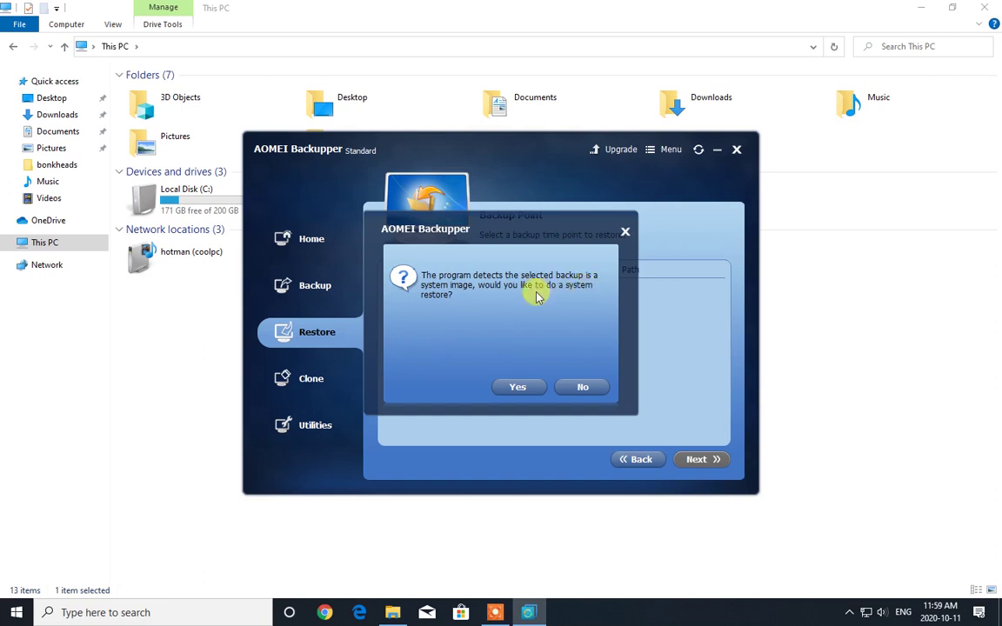
Step: Confirm a system restore from the 2020-10-11 Full Backup point to another location
{"action": "left_click", "coordinate": [519, 386]}
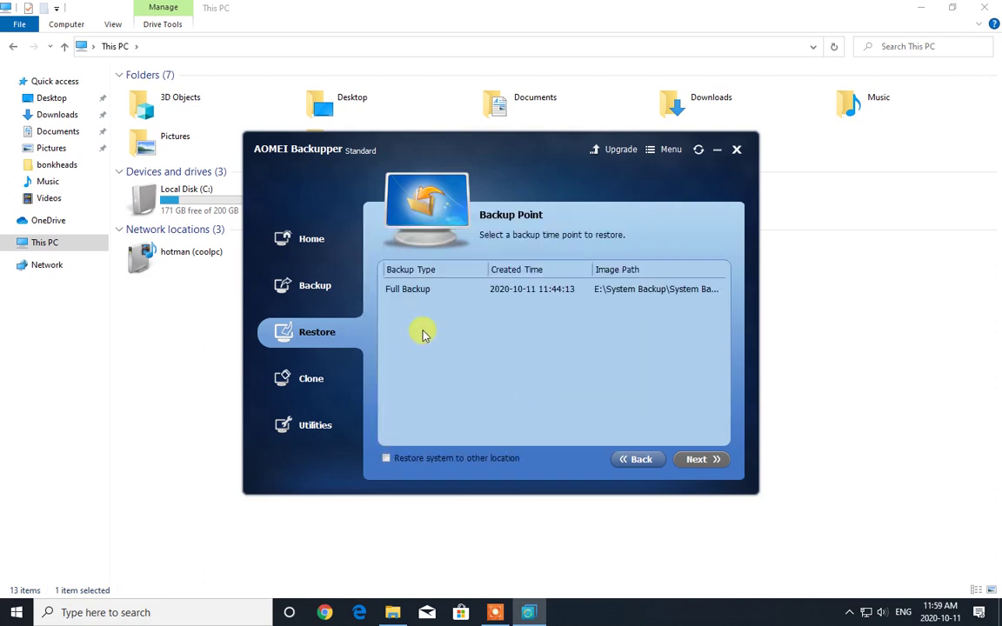
{"action": "left_click", "coordinate": [423, 292]}
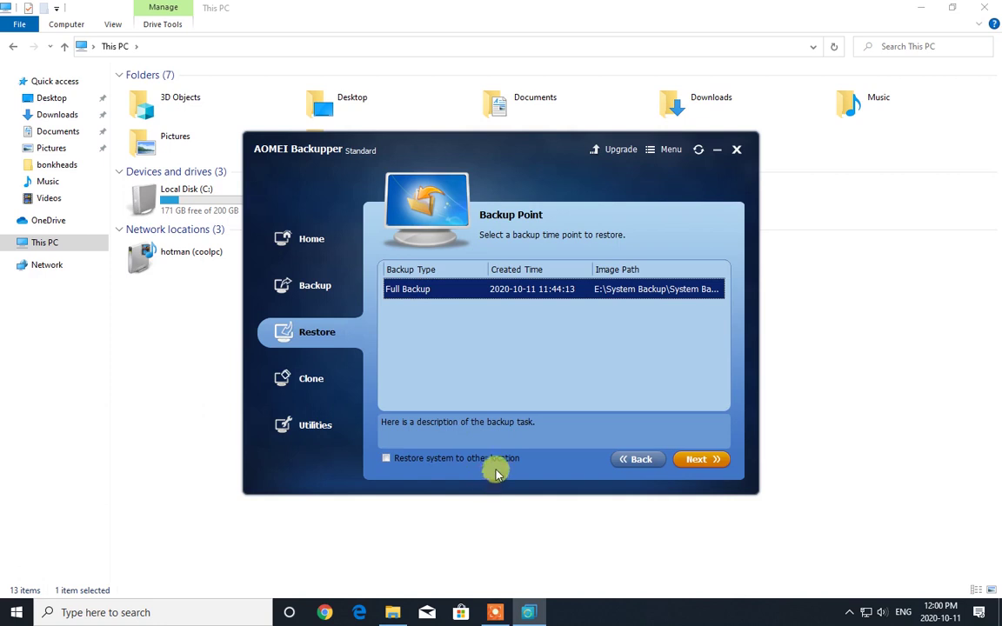
{"action": "left_click", "coordinate": [436, 461]}
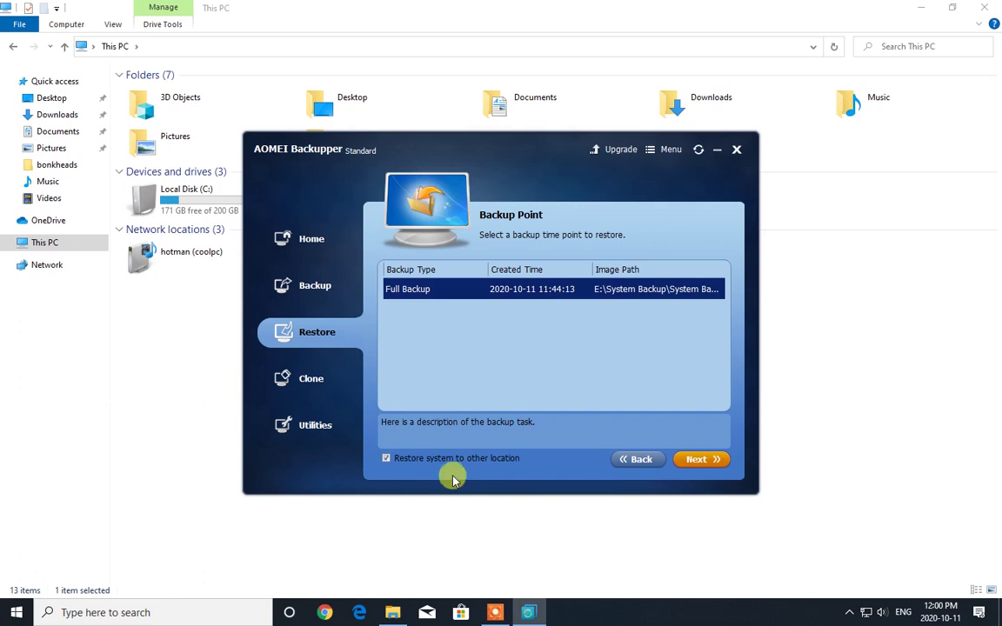
{"action": "left_click", "coordinate": [699, 461]}
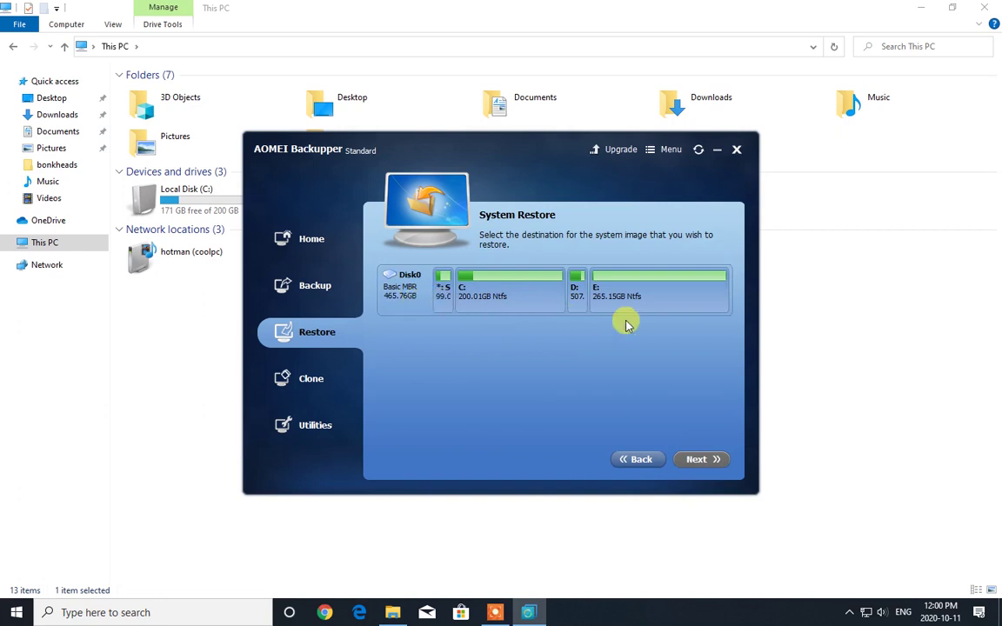
Step: Choose the 200.01GB C: partition on Disk0 as the restore destination
{"action": "mouse_move", "coordinate": [445, 296]}
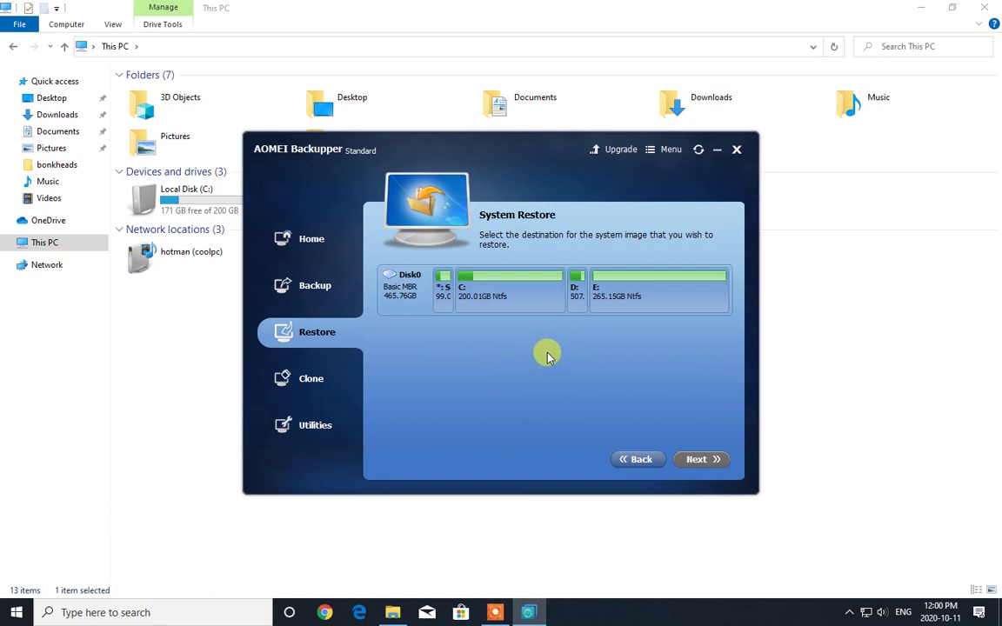
{"action": "left_click", "coordinate": [513, 303]}
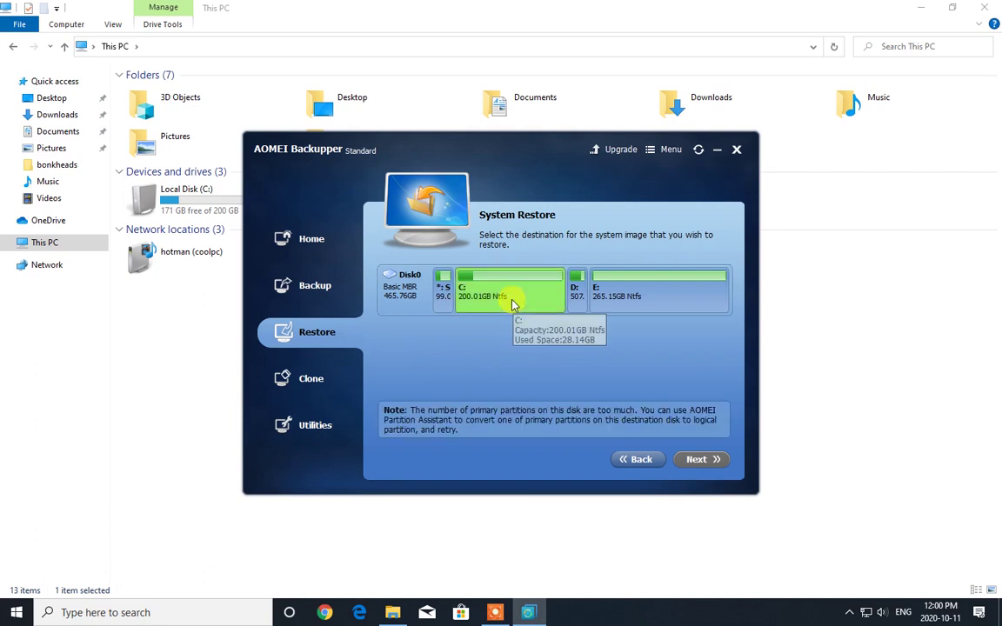